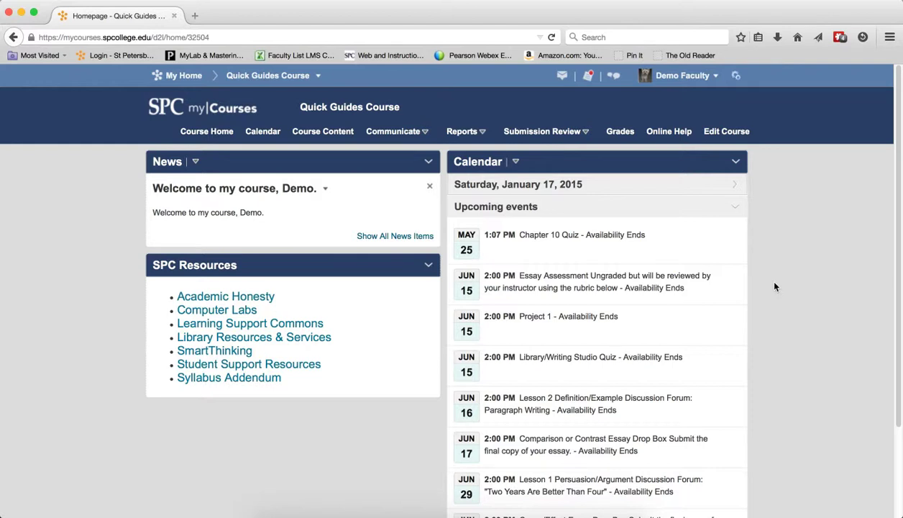
Open Quiz 1 from the course's quizzes and go to its question editor.
click(569, 134)
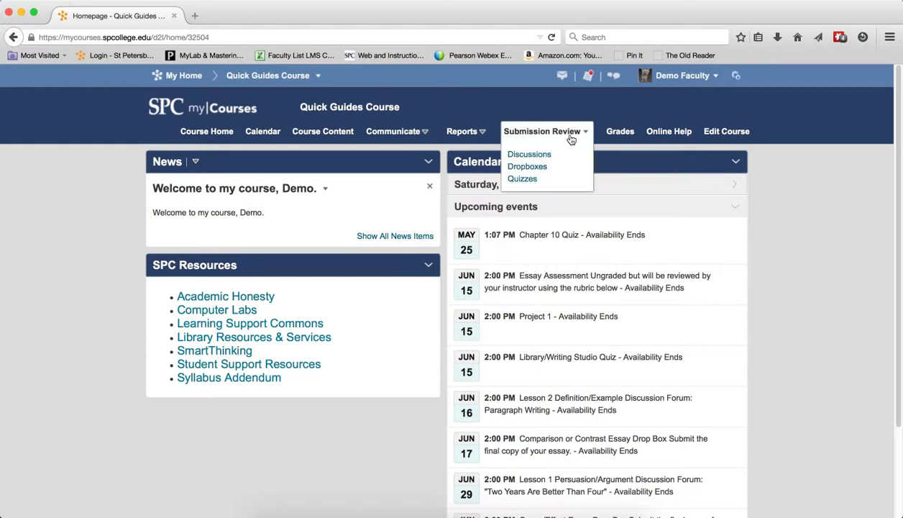
click(532, 183)
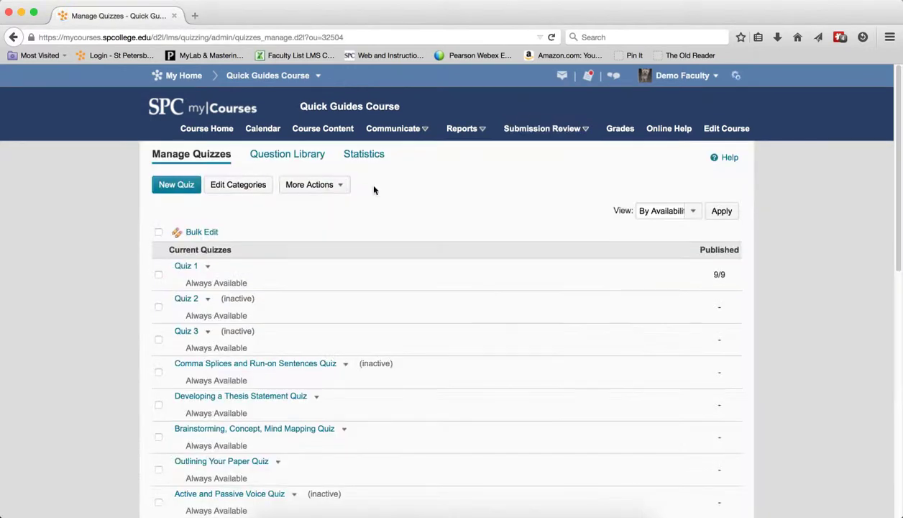
click(187, 266)
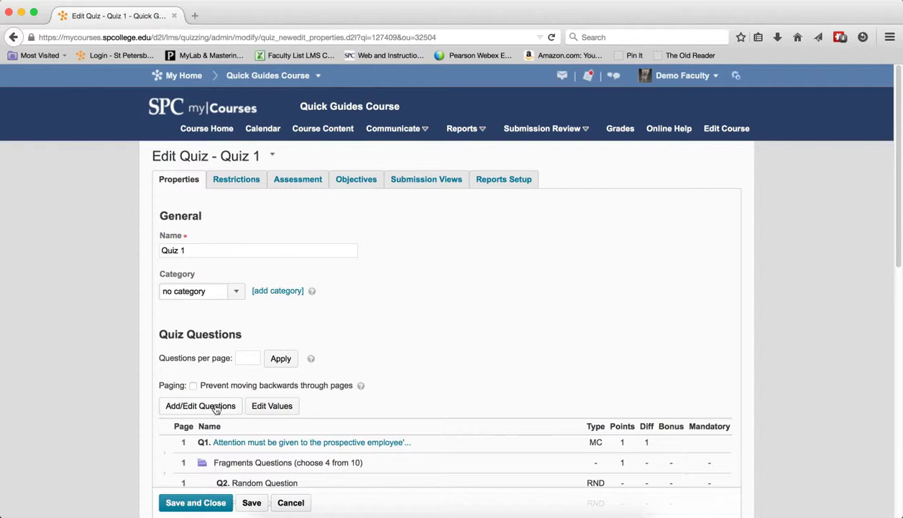
click(214, 407)
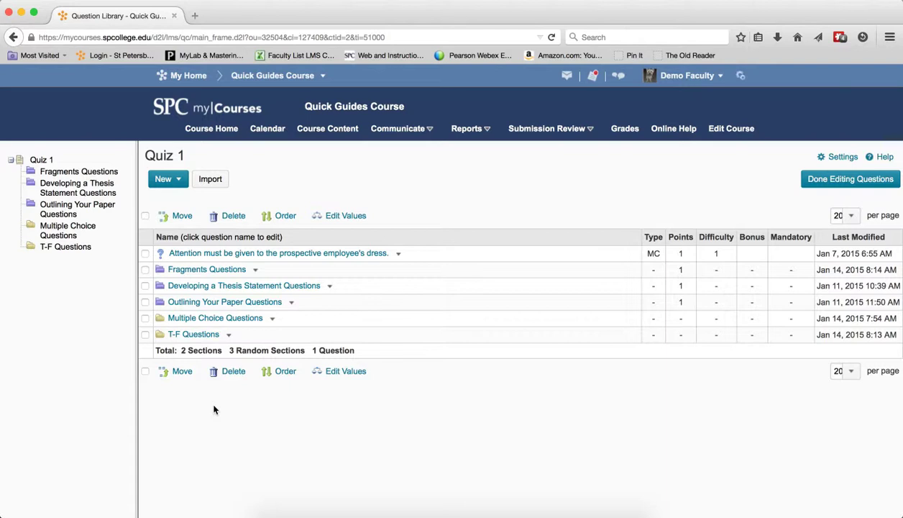
Edit the values of the question "Attention must be given to the prospective employee's dress" to make it mandatory without bonus, and save.
click(144, 254)
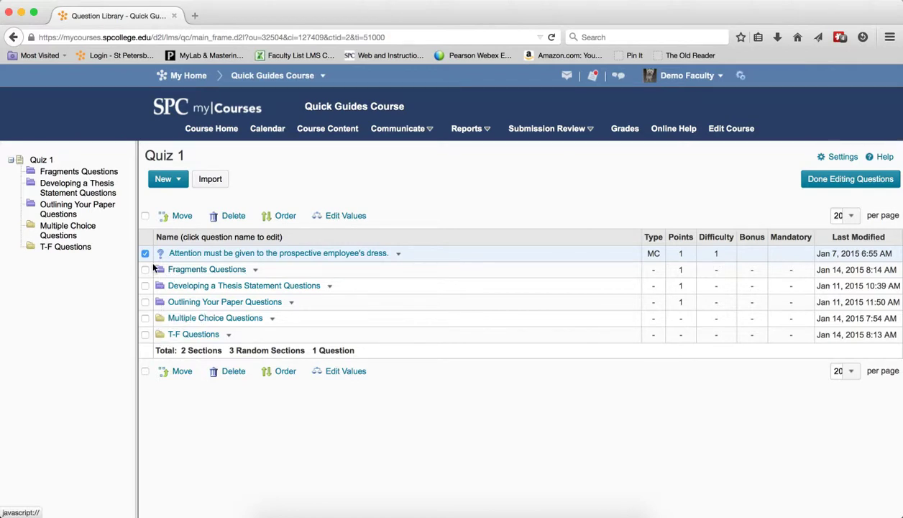
click(340, 218)
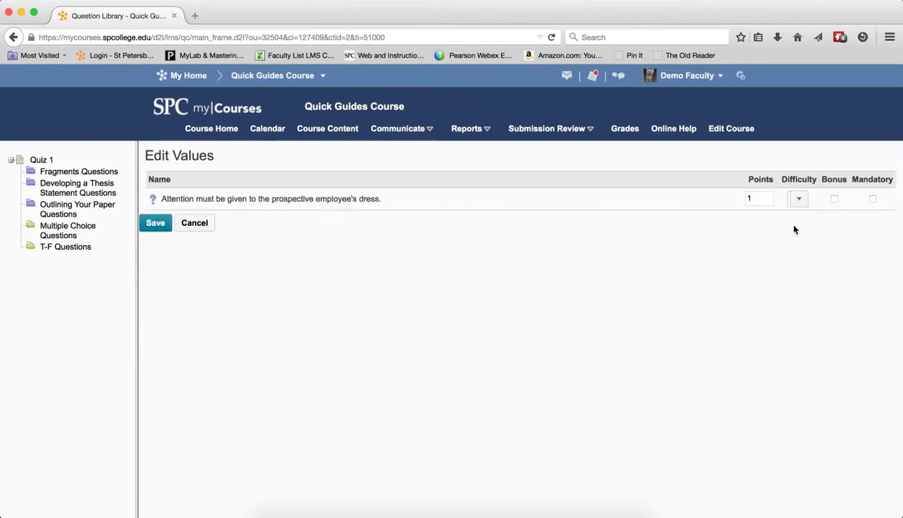
click(834, 199)
click(872, 200)
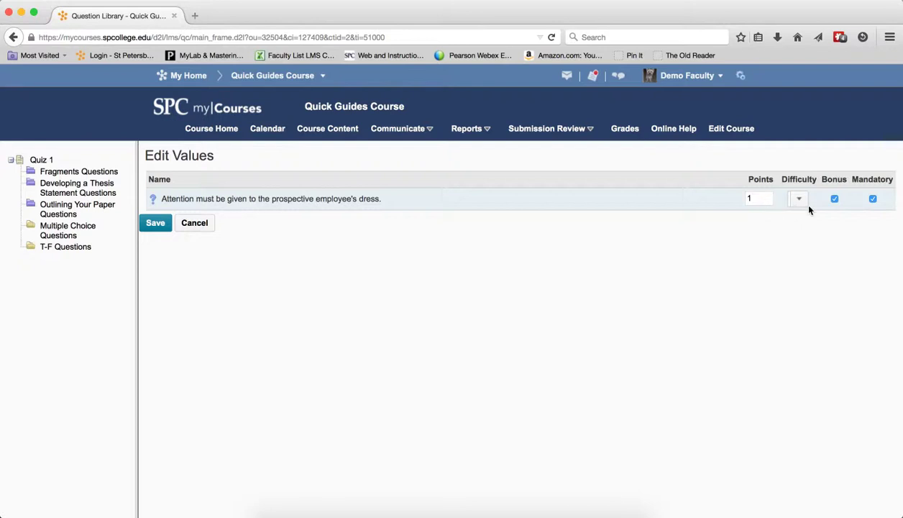
click(873, 201)
click(835, 200)
click(873, 200)
click(162, 225)
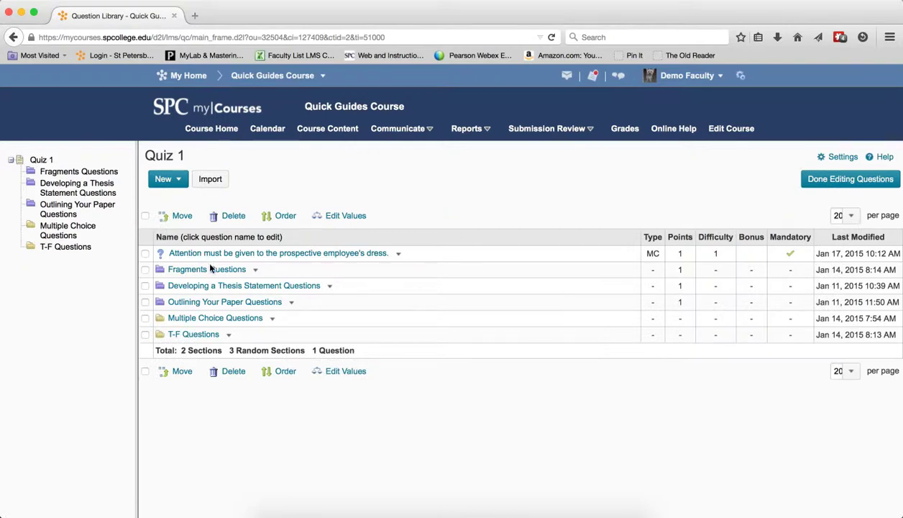
In the Multiple Choice Questions section, make the conservative suit question mandatory and the interview self-confidence question a bonus, and save the values.
click(189, 320)
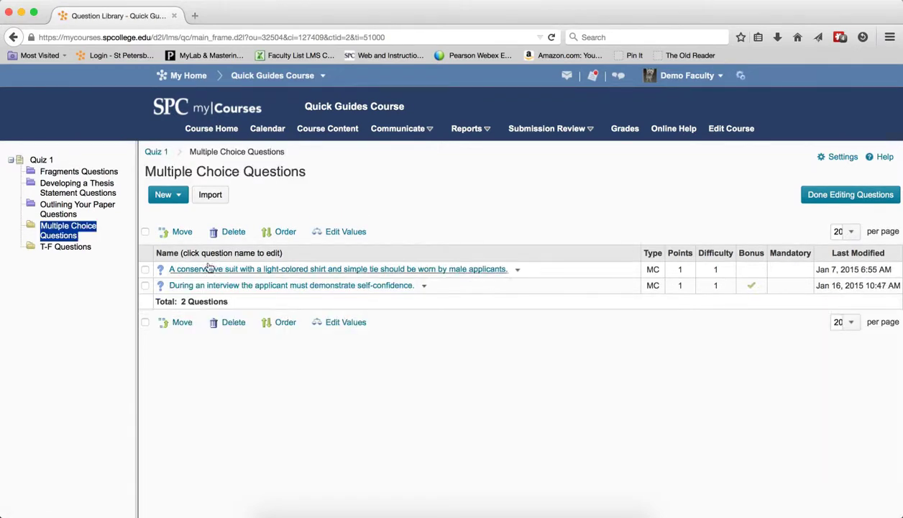
click(146, 270)
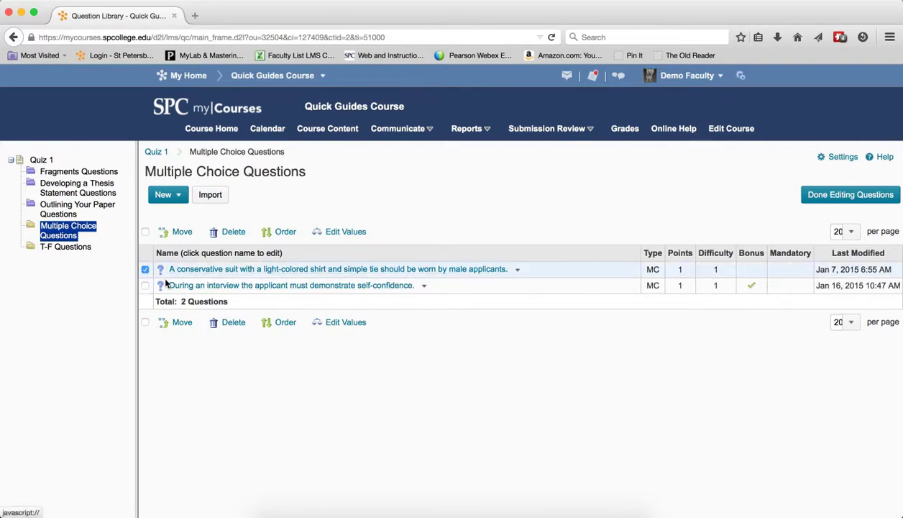
click(145, 286)
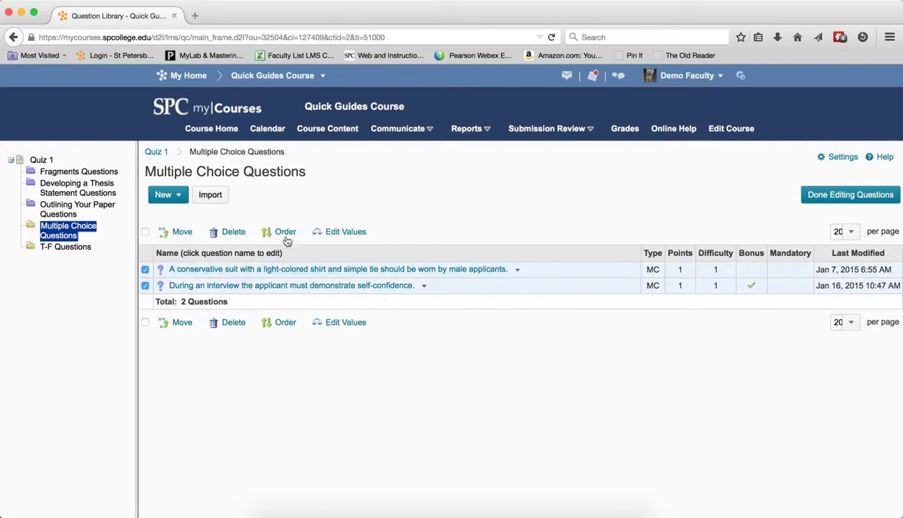
click(341, 233)
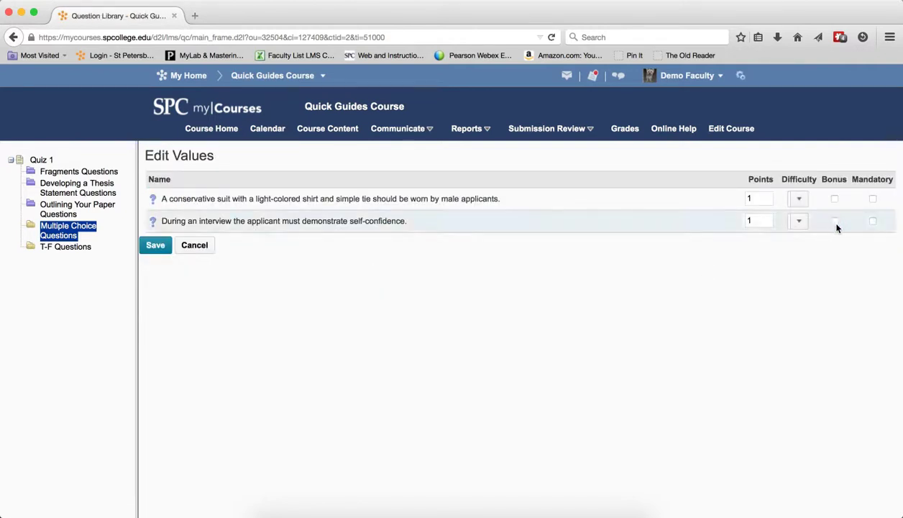
click(835, 199)
click(835, 199)
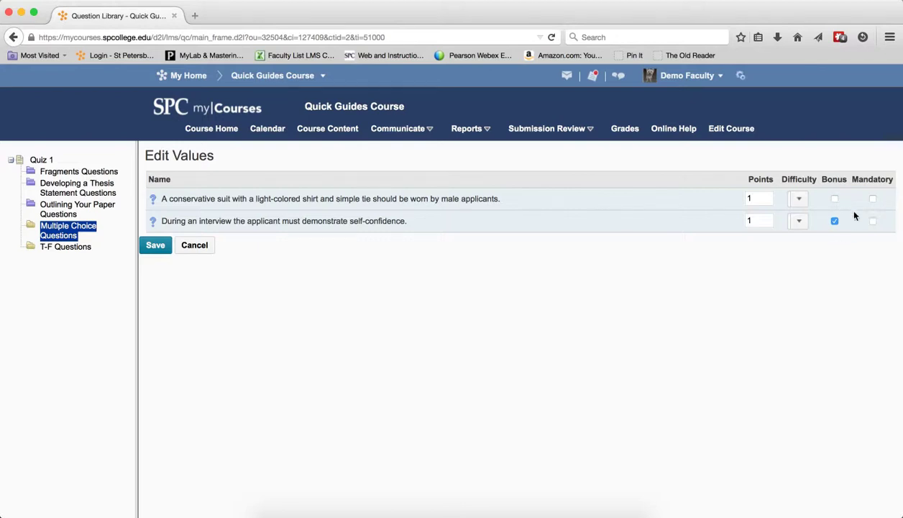
click(873, 199)
click(155, 247)
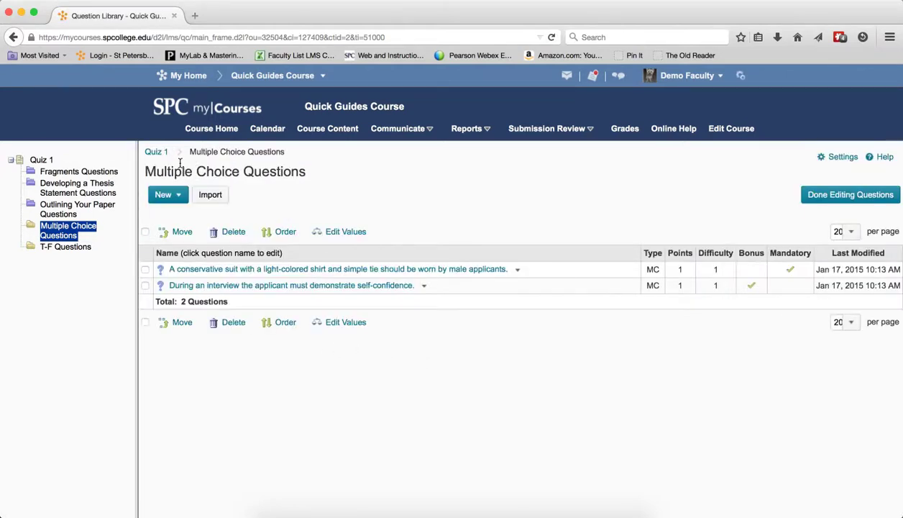
Check which values can be edited for the first question in the random section Fragments Questions, and return to Quiz 1 without saving.
click(156, 152)
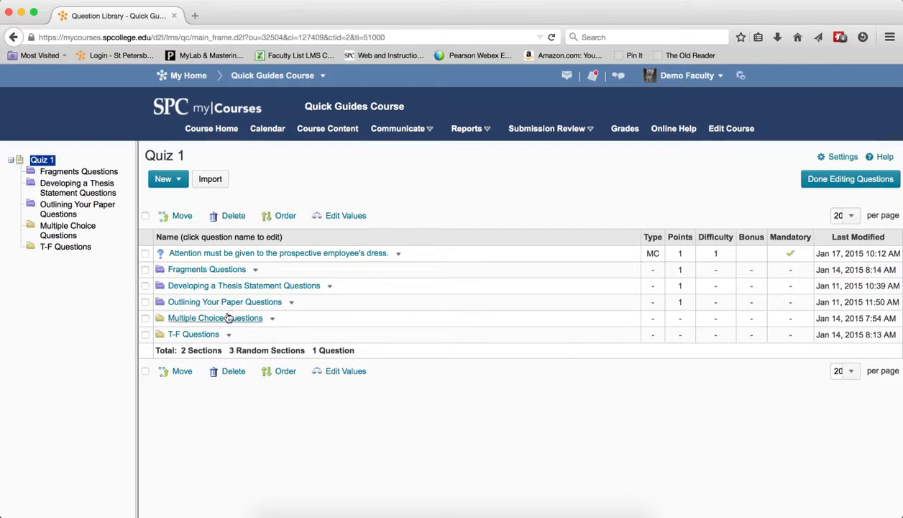
click(180, 270)
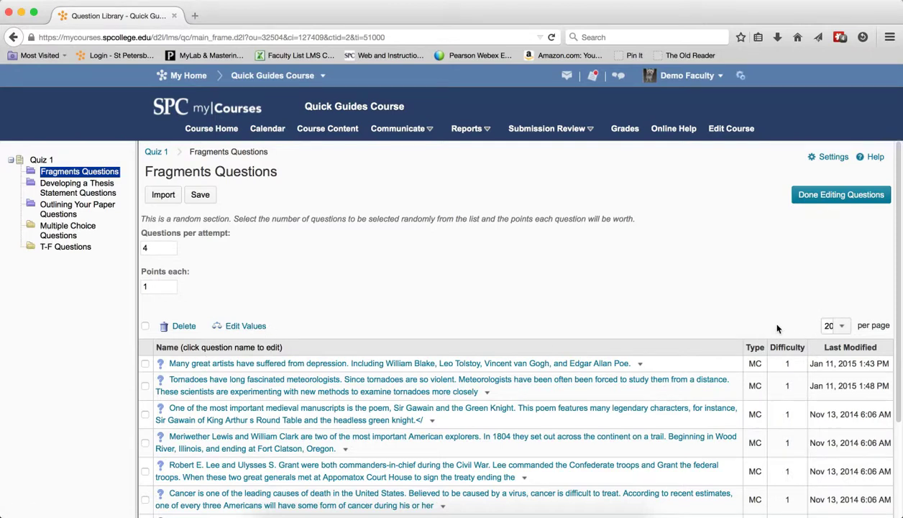
click(144, 363)
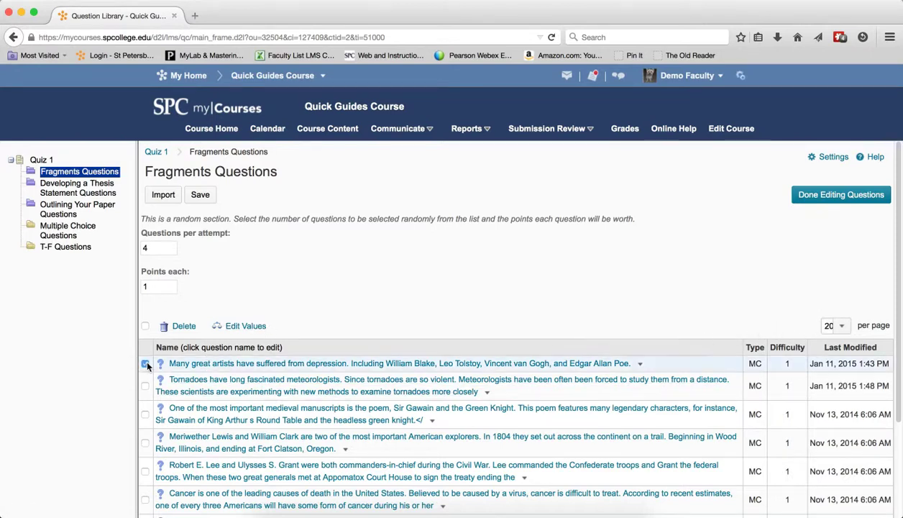
click(244, 326)
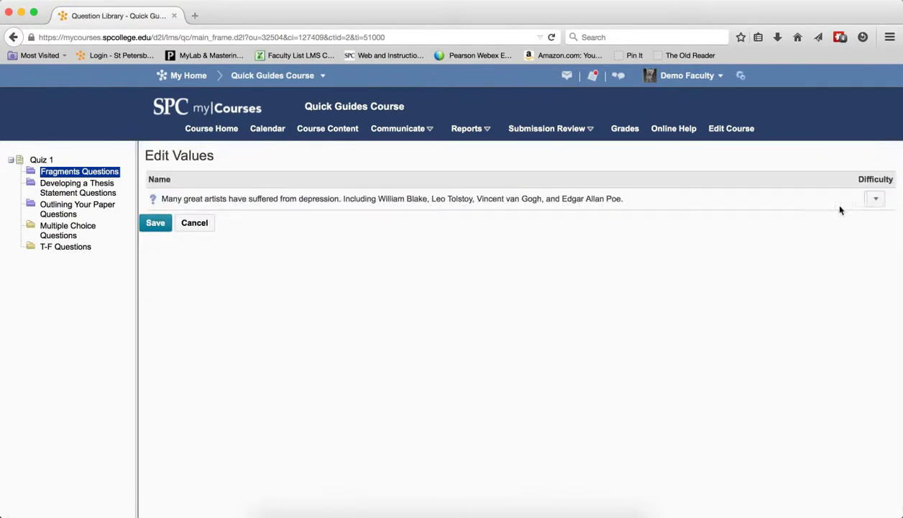
click(193, 222)
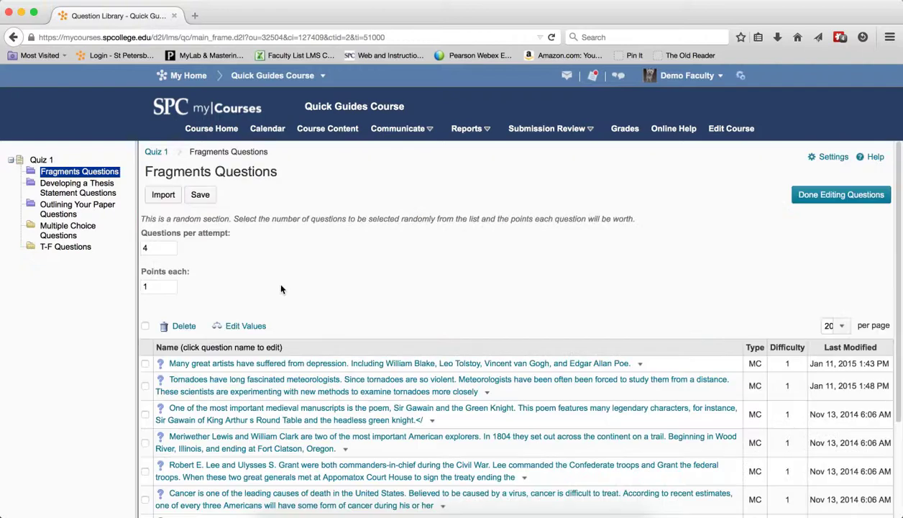
click(156, 153)
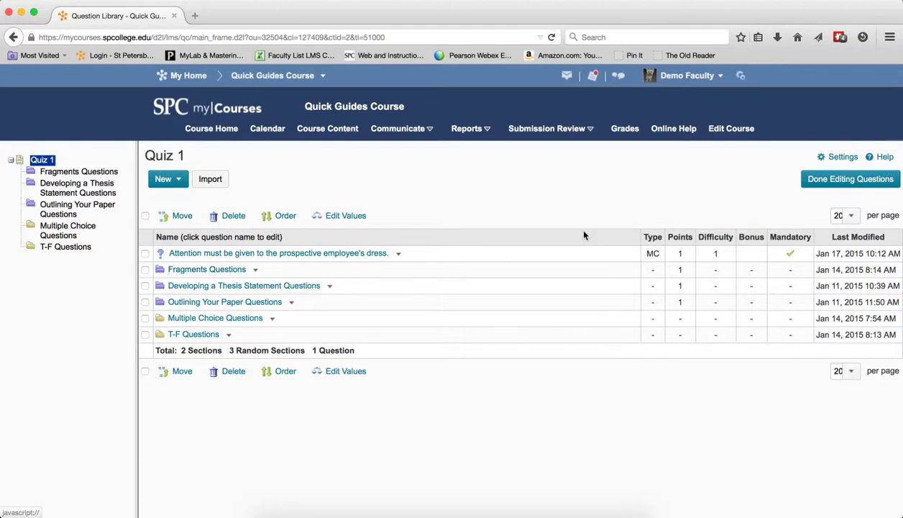
Finish editing the questions and preview Quiz 1 to examine how its questions are labelled, exiting the preview without submitting.
click(825, 182)
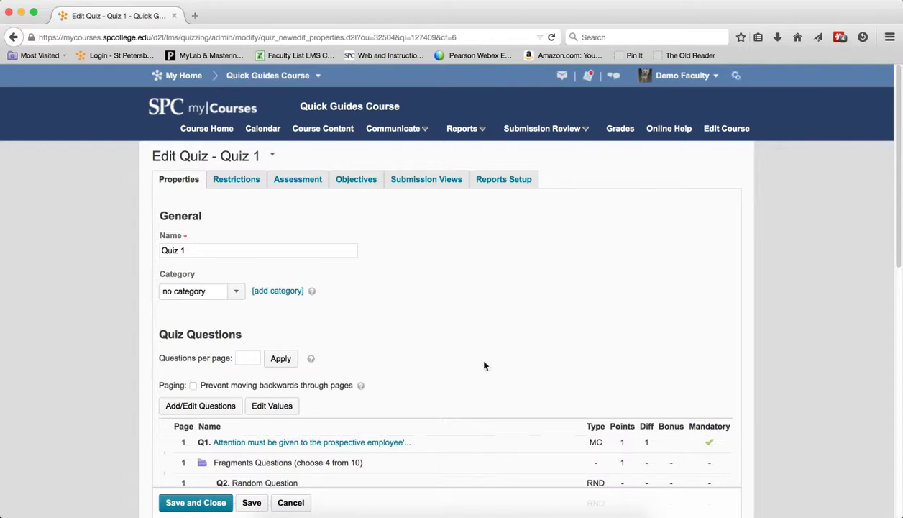
click(274, 157)
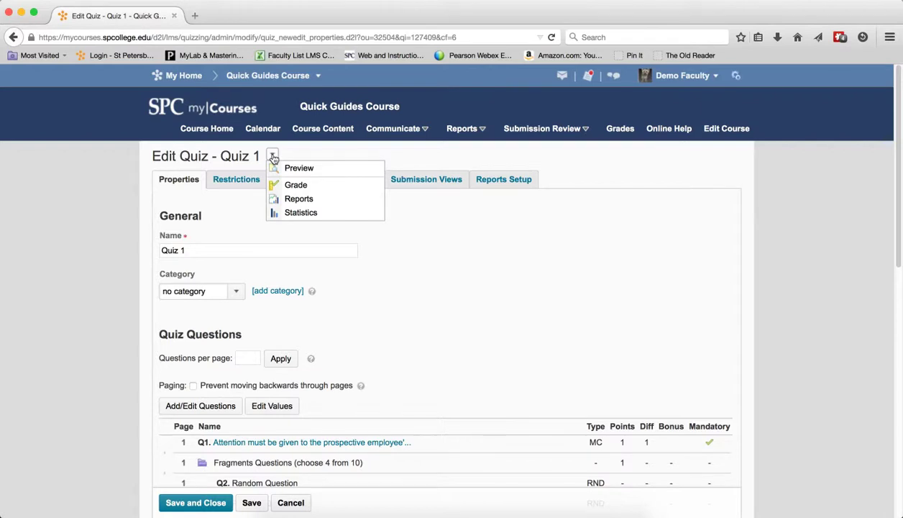
click(295, 169)
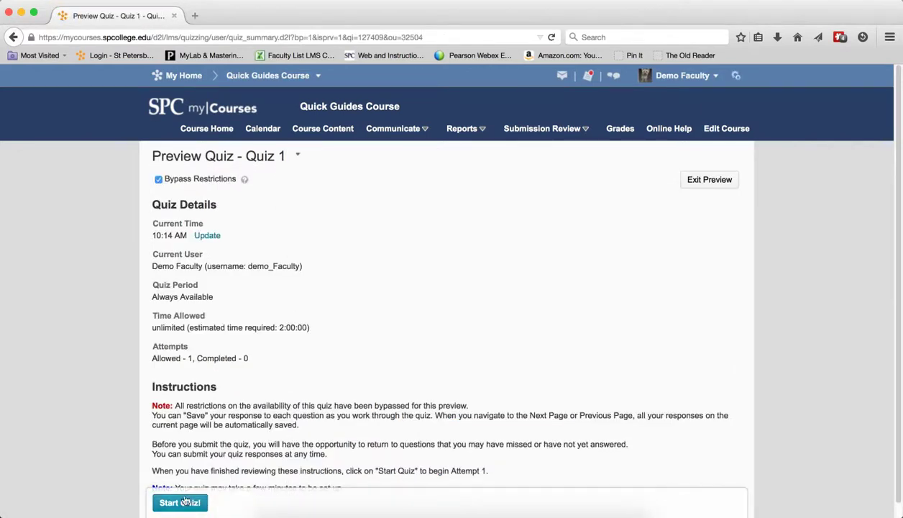
click(180, 502)
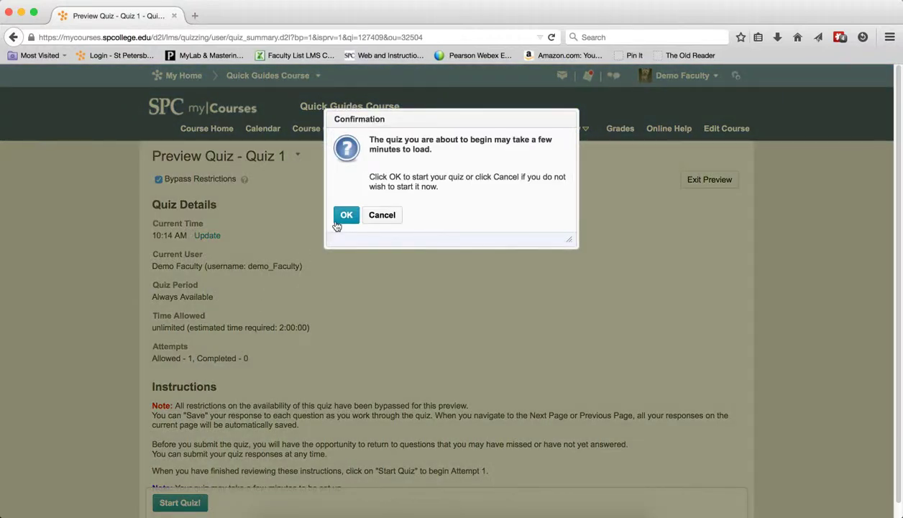
click(346, 215)
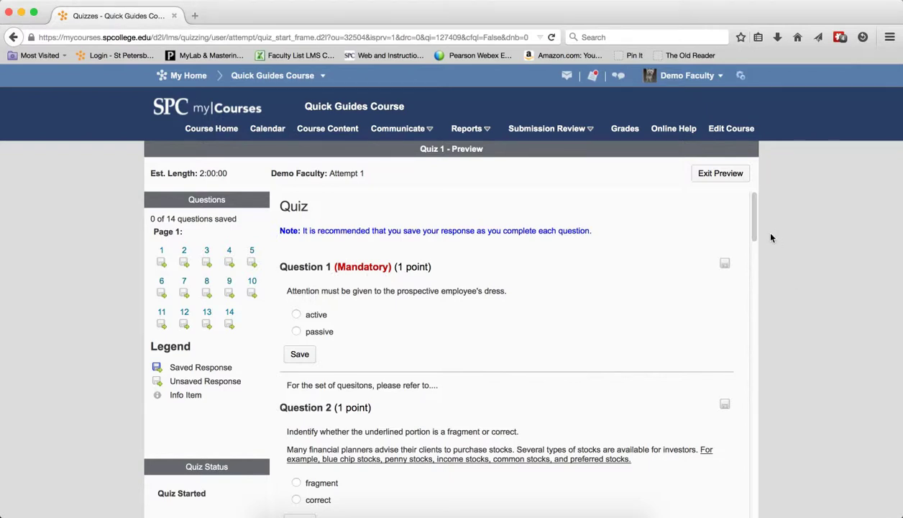
drag(755, 224, 750, 202)
click(719, 178)
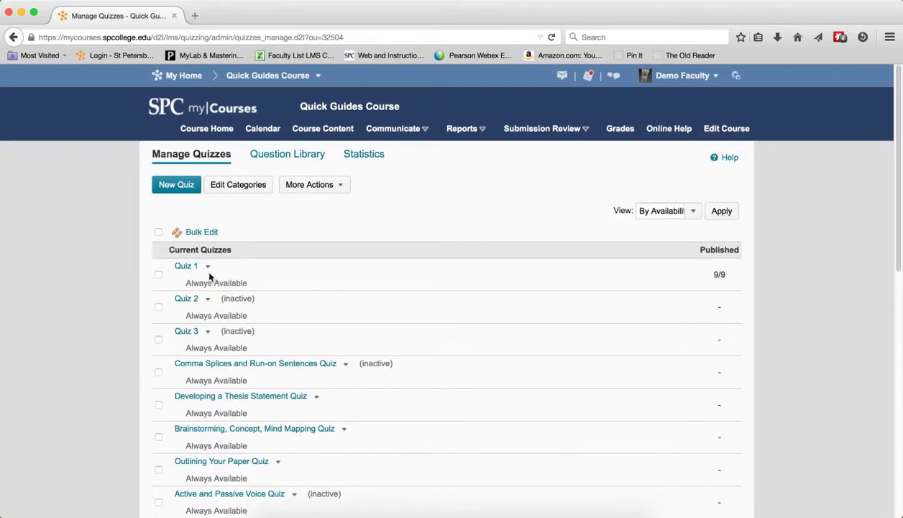
Reopen Quiz 1 to check its page header/footer and description sections, and save and close the quiz.
click(195, 270)
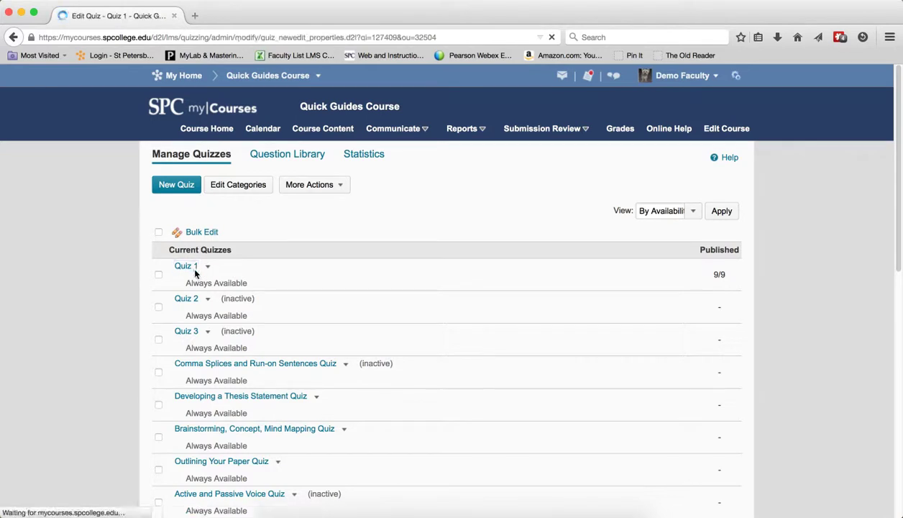
scroll(311, 321, down, 3)
scroll(312, 321, down, 6)
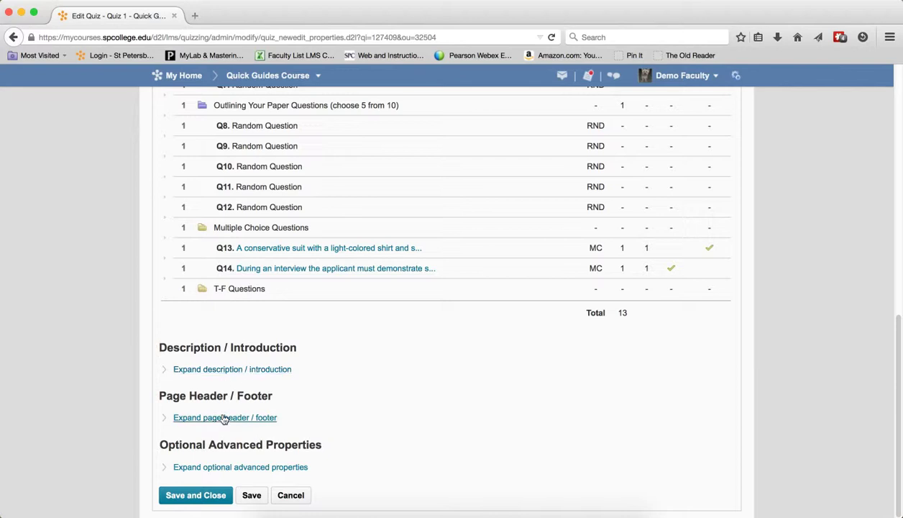
click(222, 418)
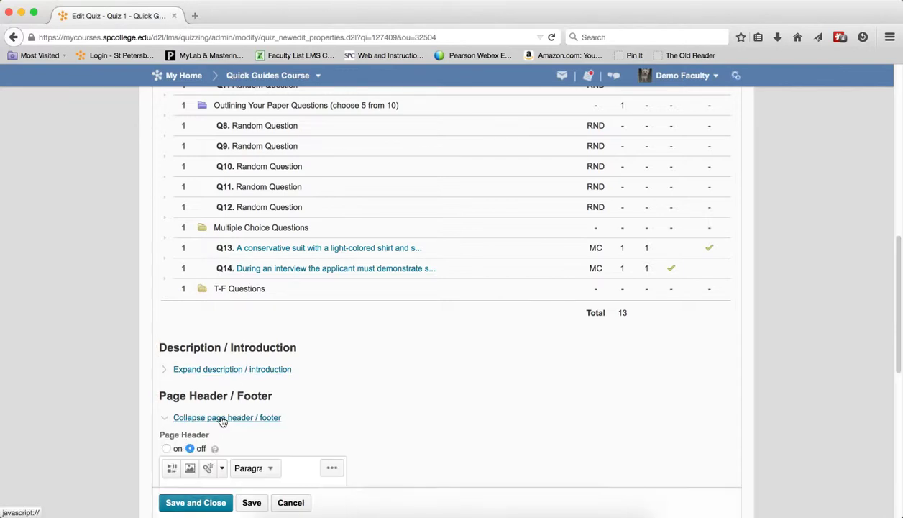
click(223, 418)
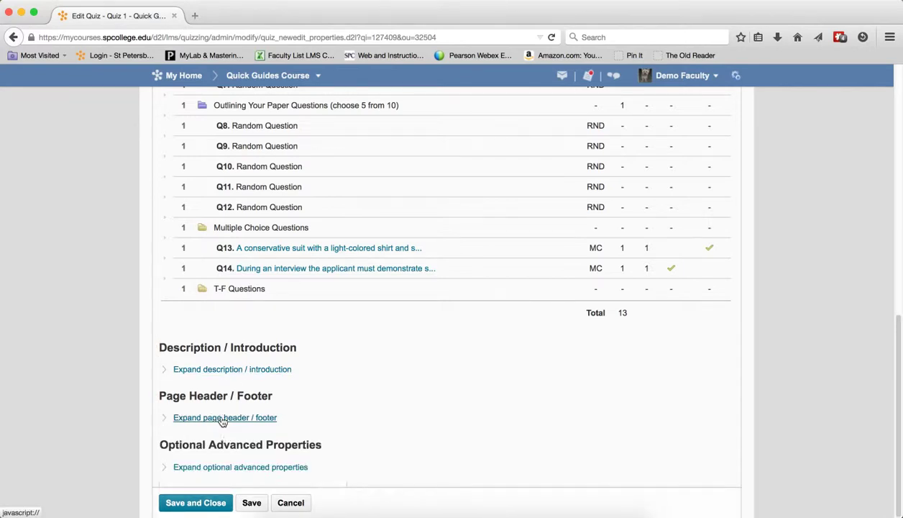
click(229, 369)
click(229, 369)
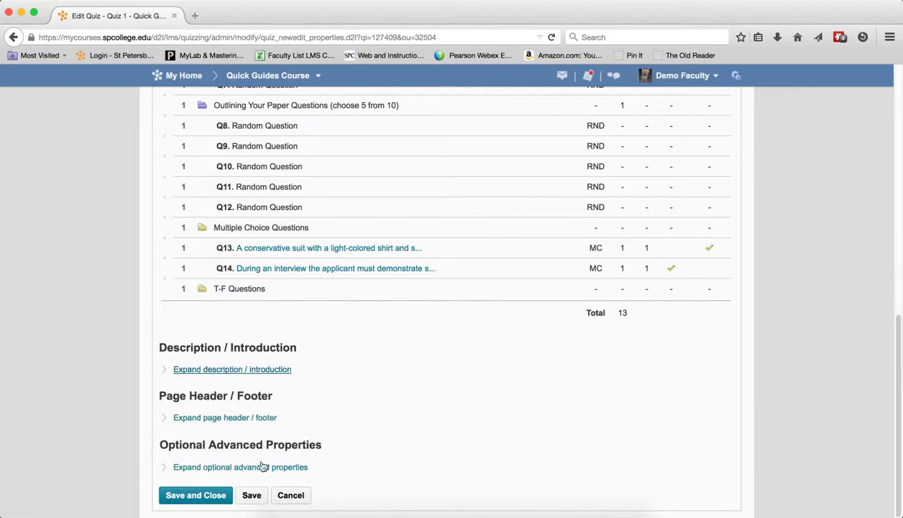
click(217, 497)
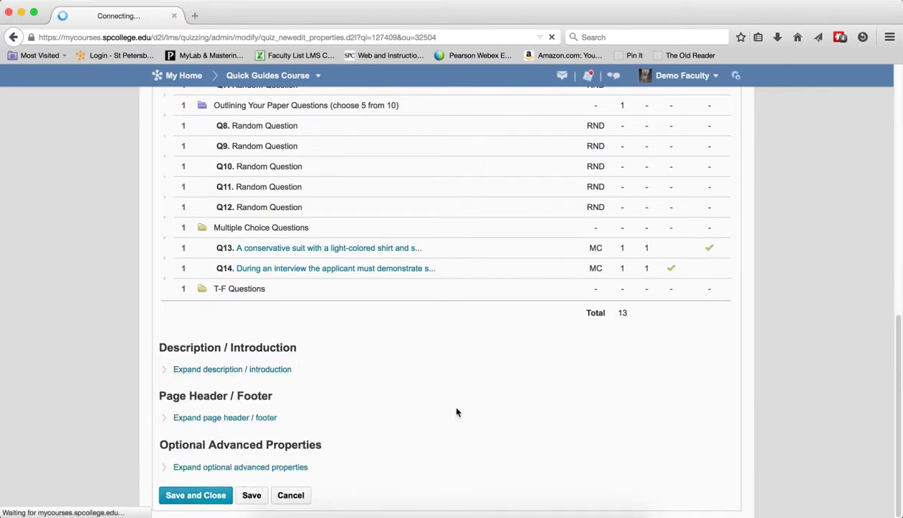